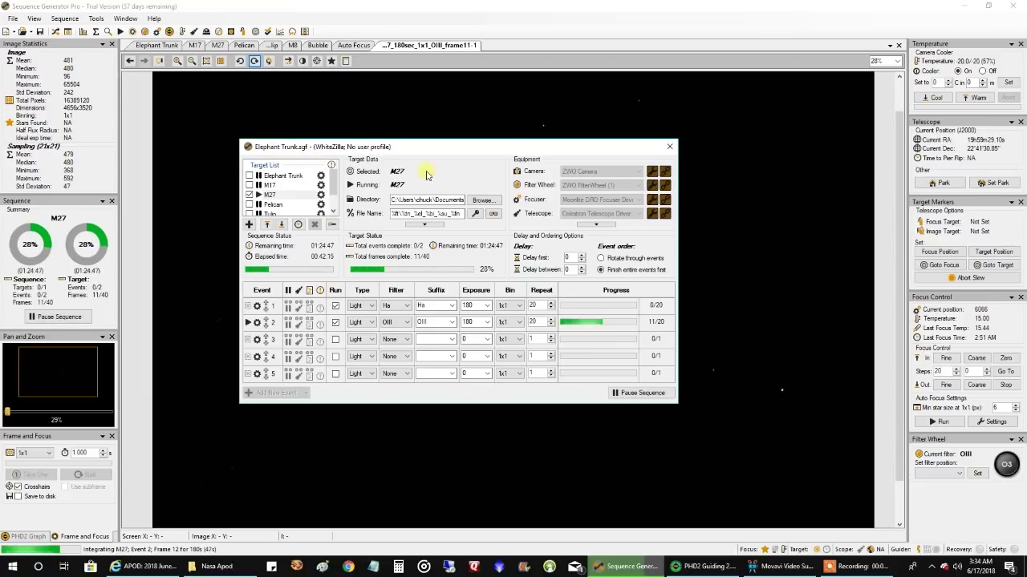
# Close the Elephant Trunk sequence overview so the latest M27 OIII frame fills the view
pyautogui.click(669, 146)
# Apply a medium auto stretch to the captured M27 frame, then switch to PHD2 Guiding
pyautogui.rightClick(555, 210)
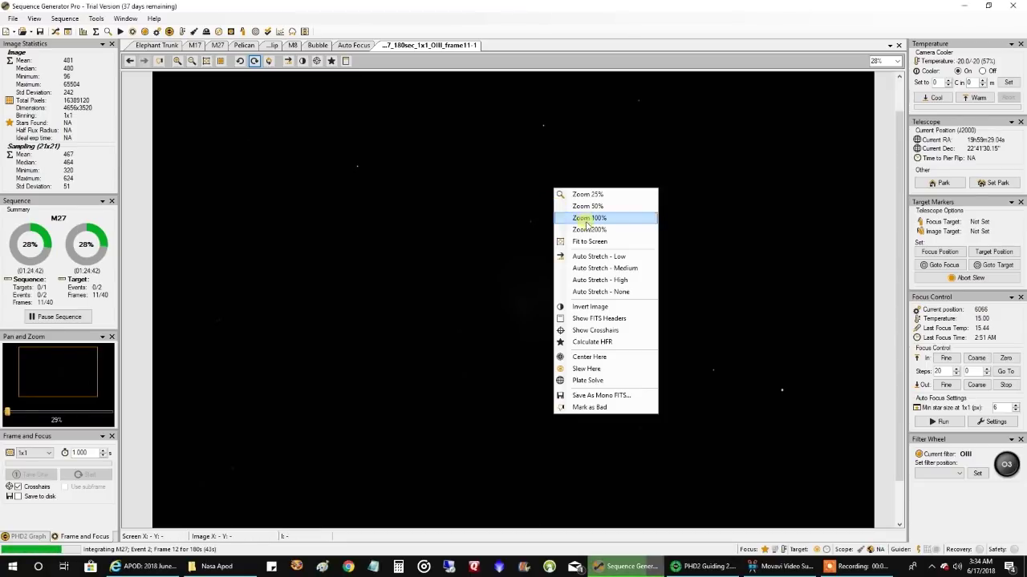
pyautogui.click(576, 268)
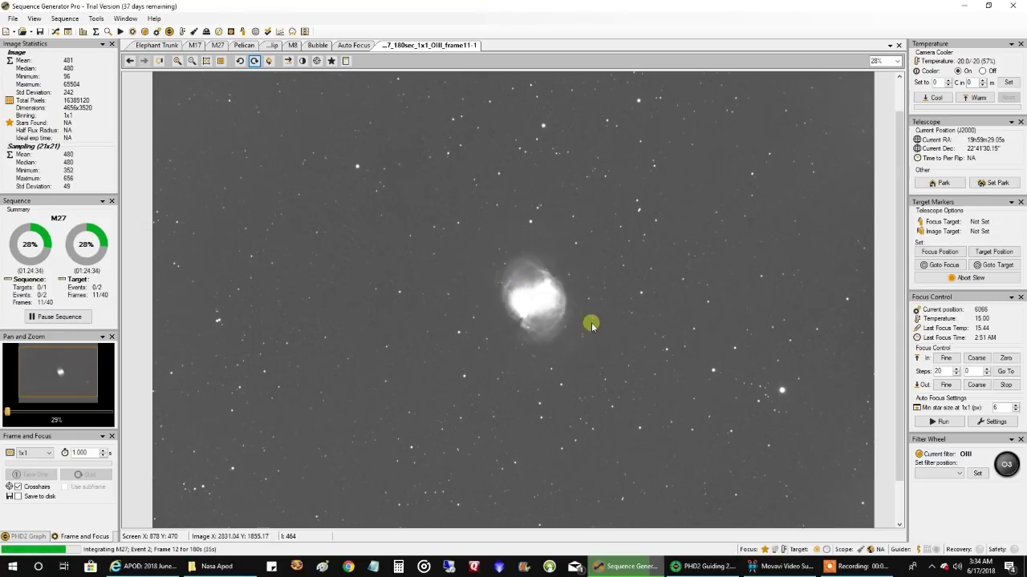
pyautogui.click(684, 567)
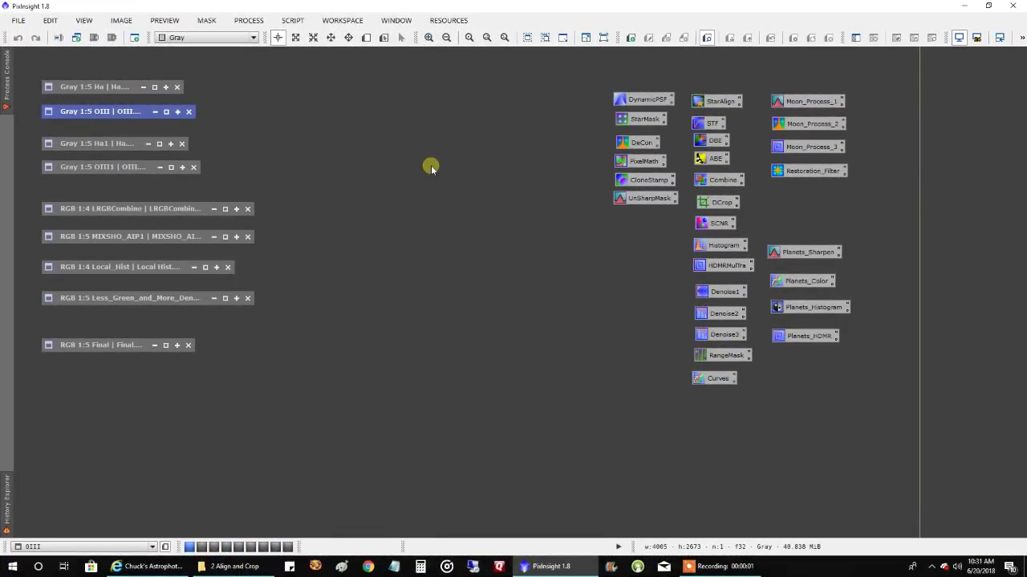
pyautogui.doubleClick(99, 90)
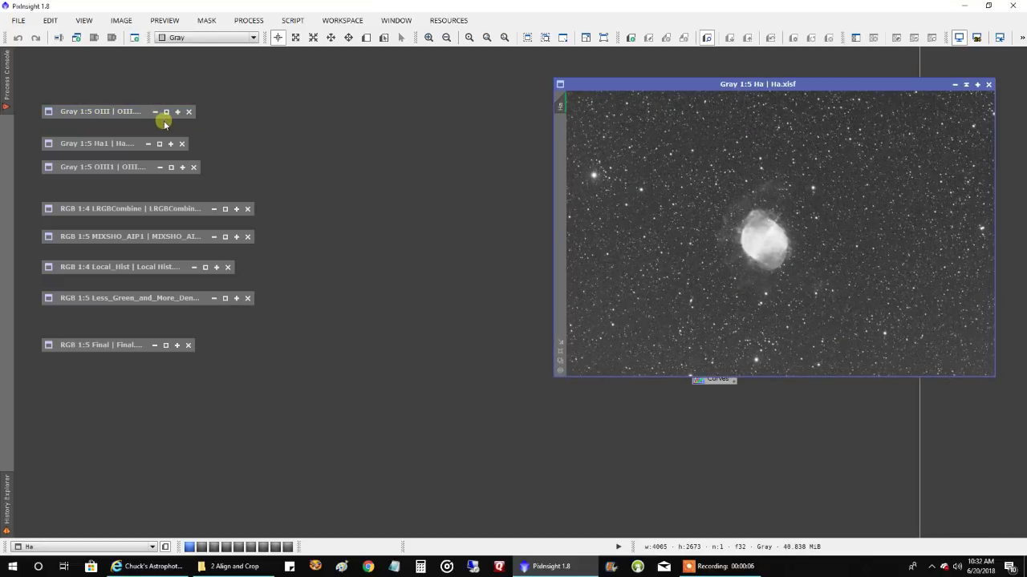
pyautogui.doubleClick(126, 112)
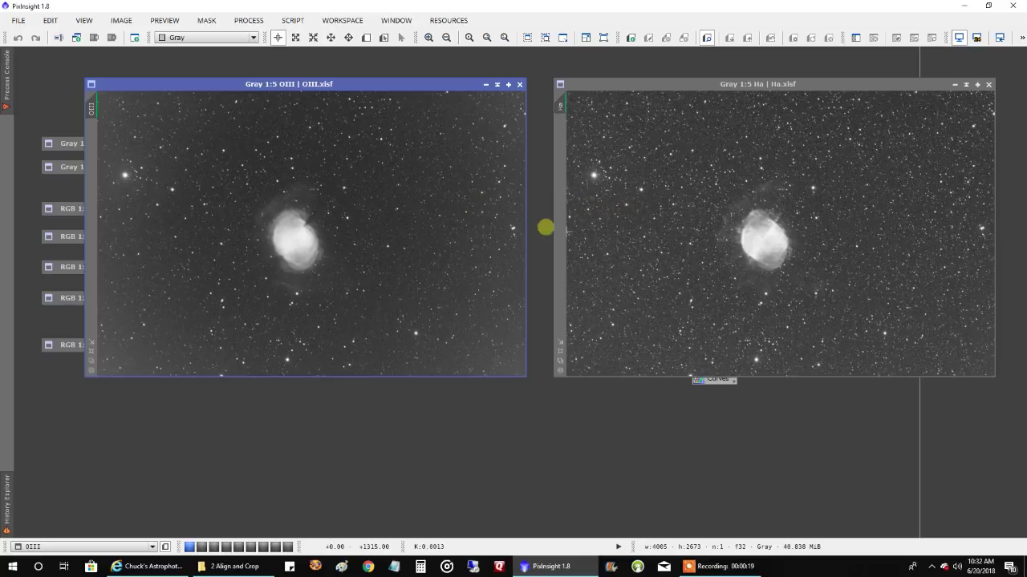
pyautogui.click(967, 86)
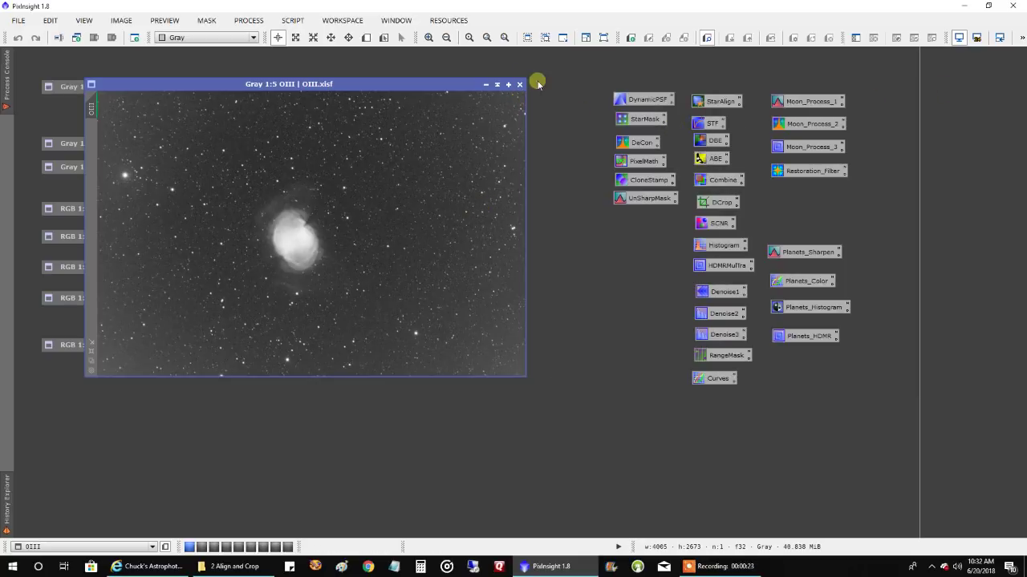
pyautogui.click(509, 84)
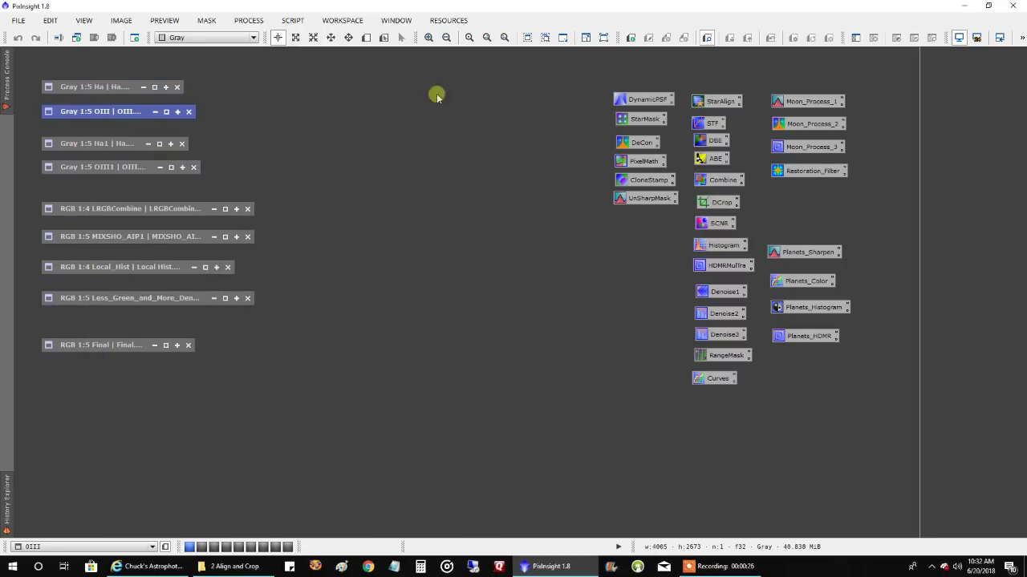
pyautogui.doubleClick(91, 147)
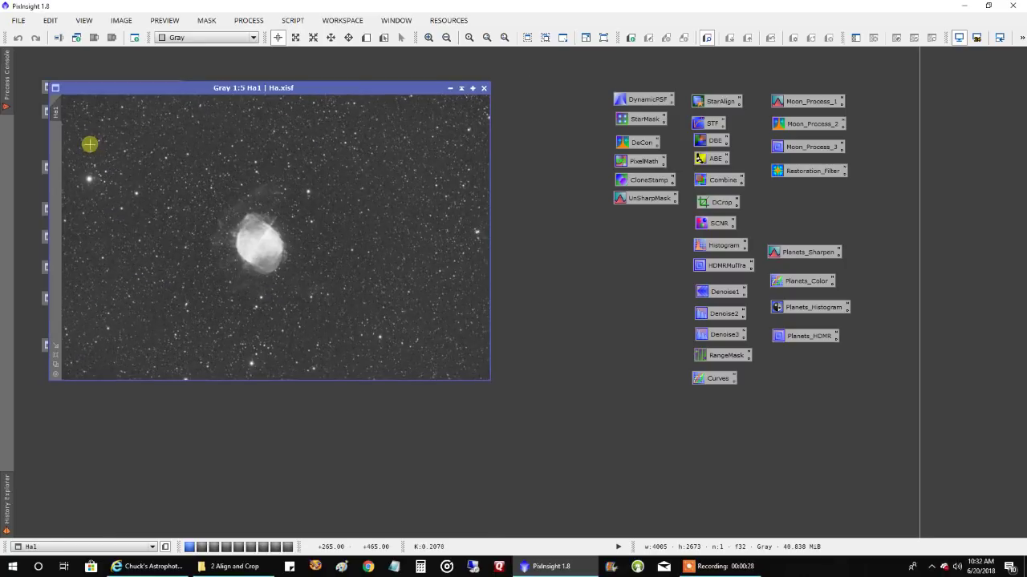
pyautogui.moveTo(213, 90); pyautogui.dragTo(707, 91)
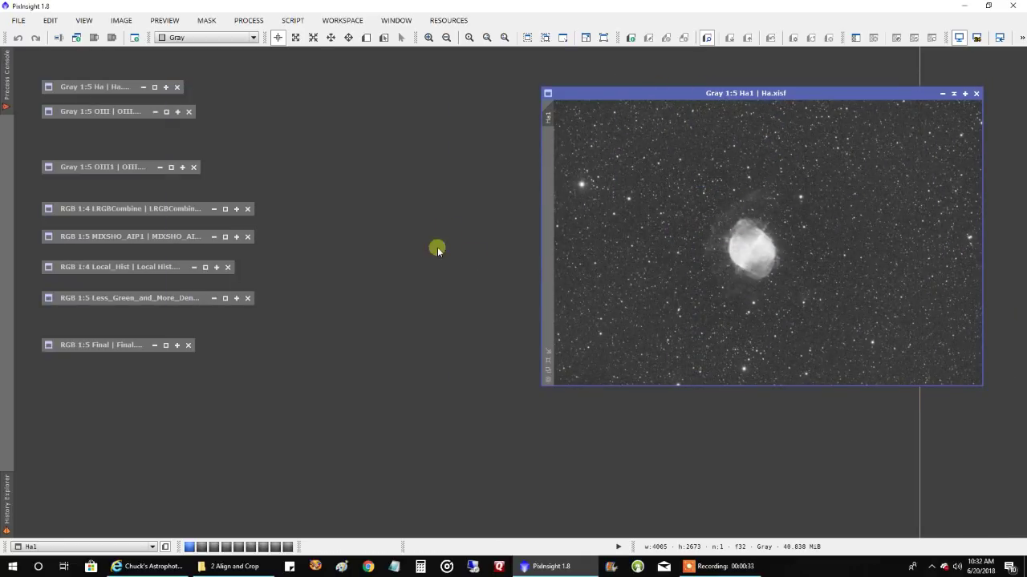
pyautogui.doubleClick(111, 167)
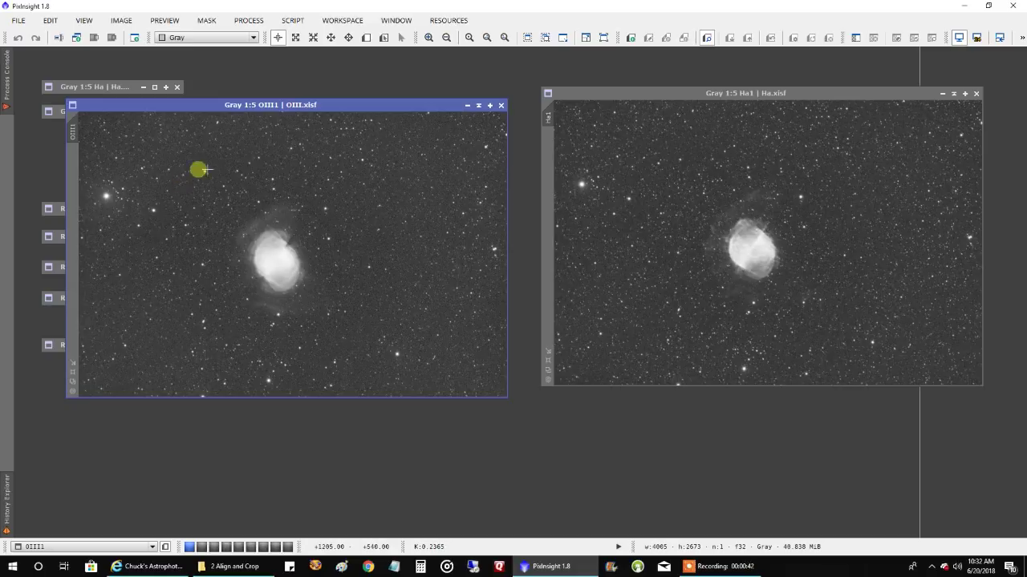
pyautogui.click(953, 93)
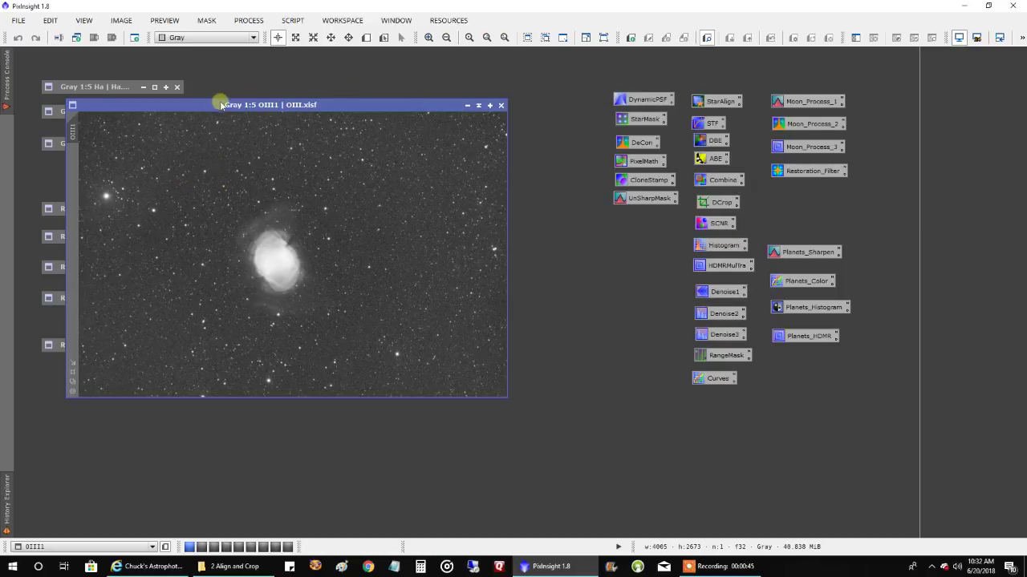
pyautogui.doubleClick(58, 141)
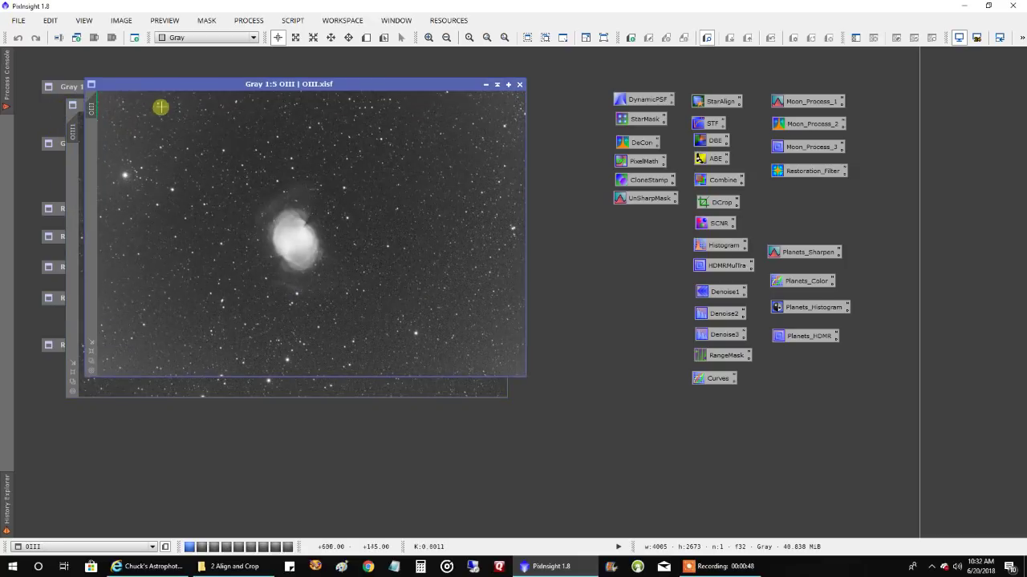
pyautogui.moveTo(181, 89); pyautogui.dragTo(629, 107)
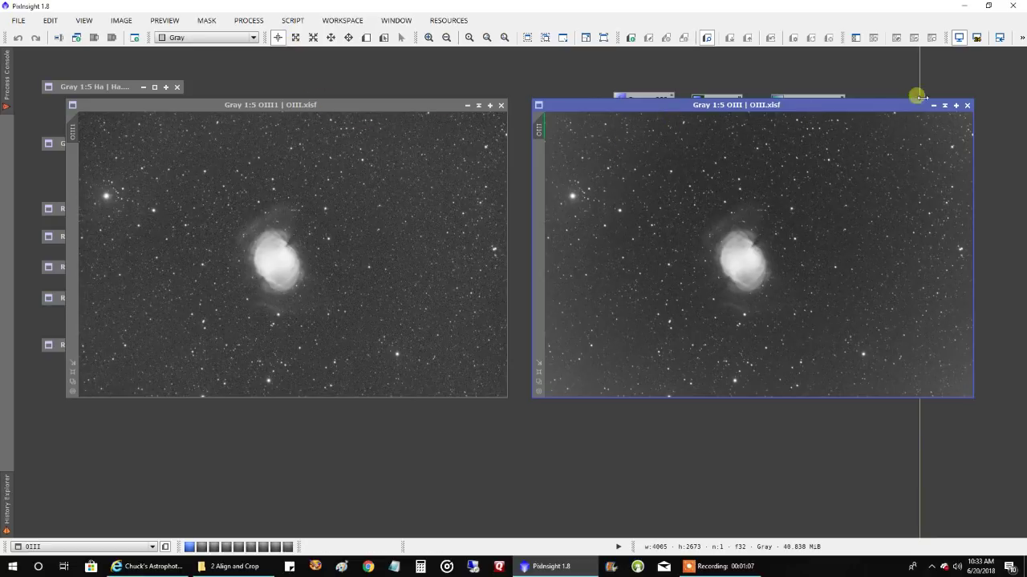
pyautogui.click(945, 105)
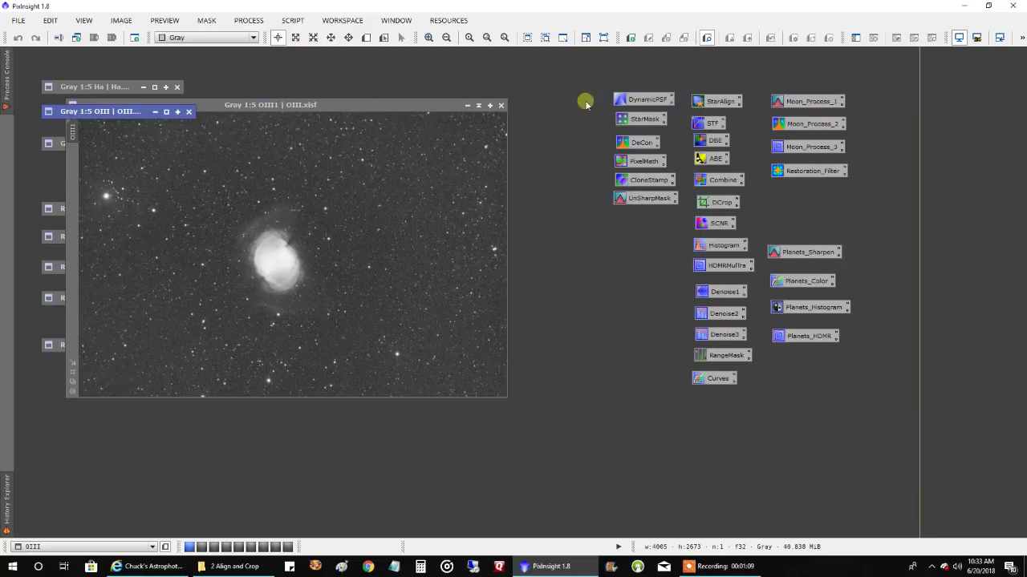
pyautogui.click(487, 105)
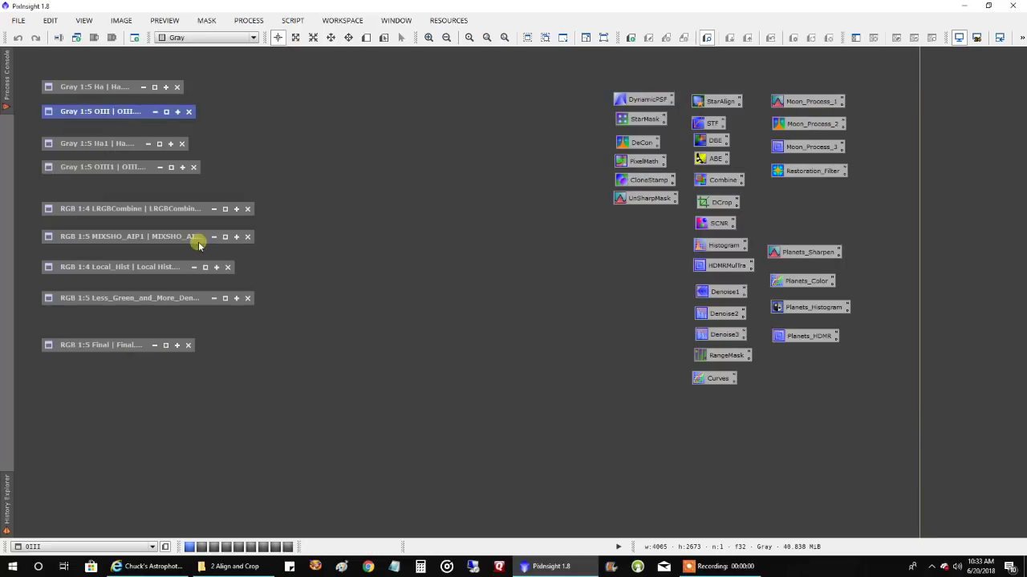
pyautogui.doubleClick(139, 210)
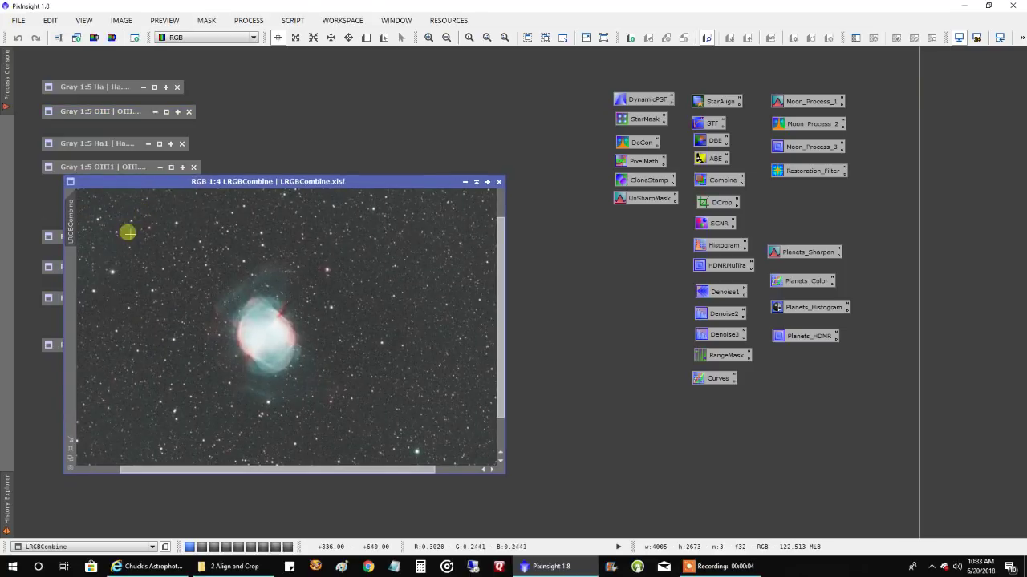
pyautogui.scroll(-1, 259, 290)
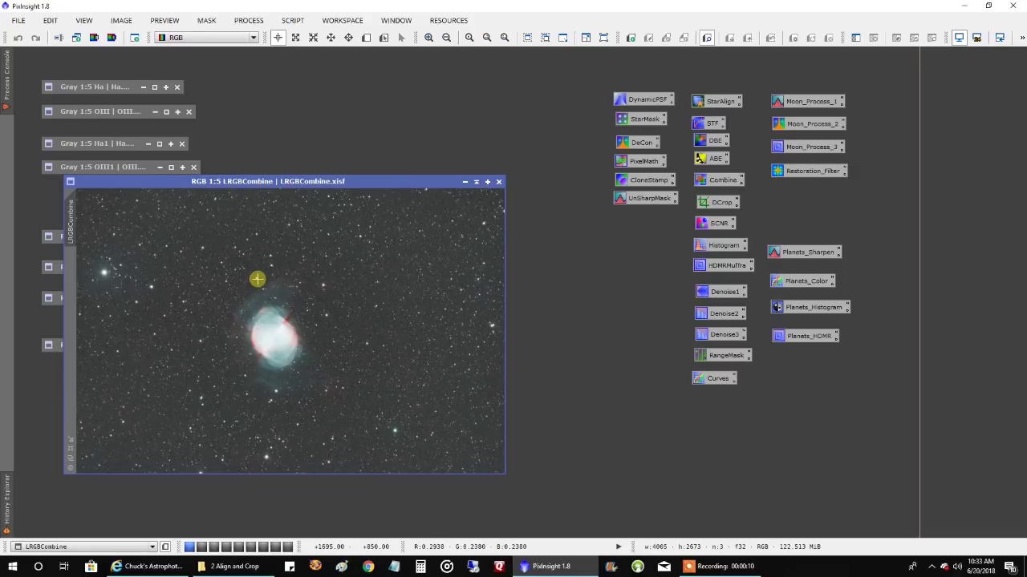
pyautogui.doubleClick(55, 236)
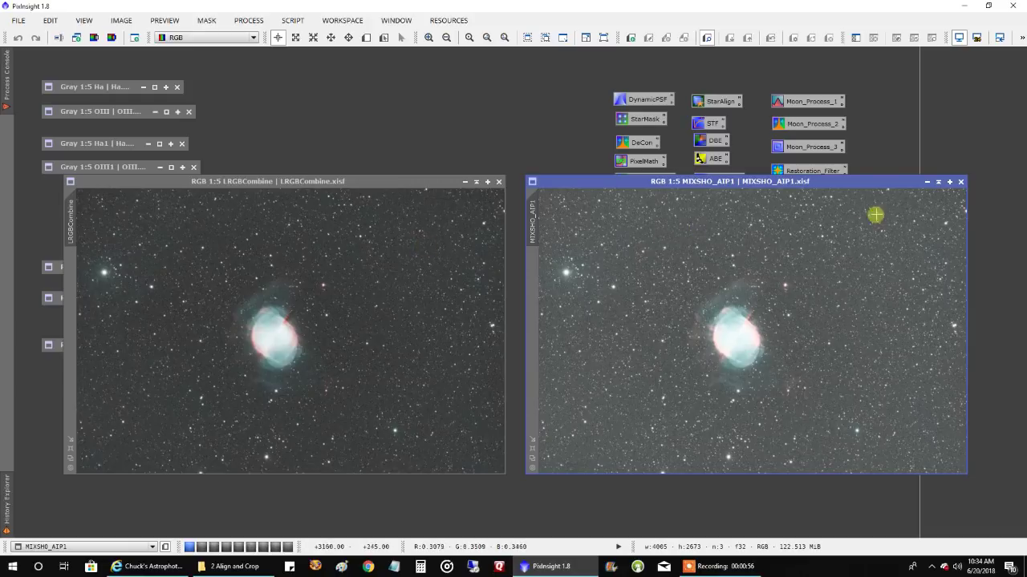
pyautogui.click(936, 185)
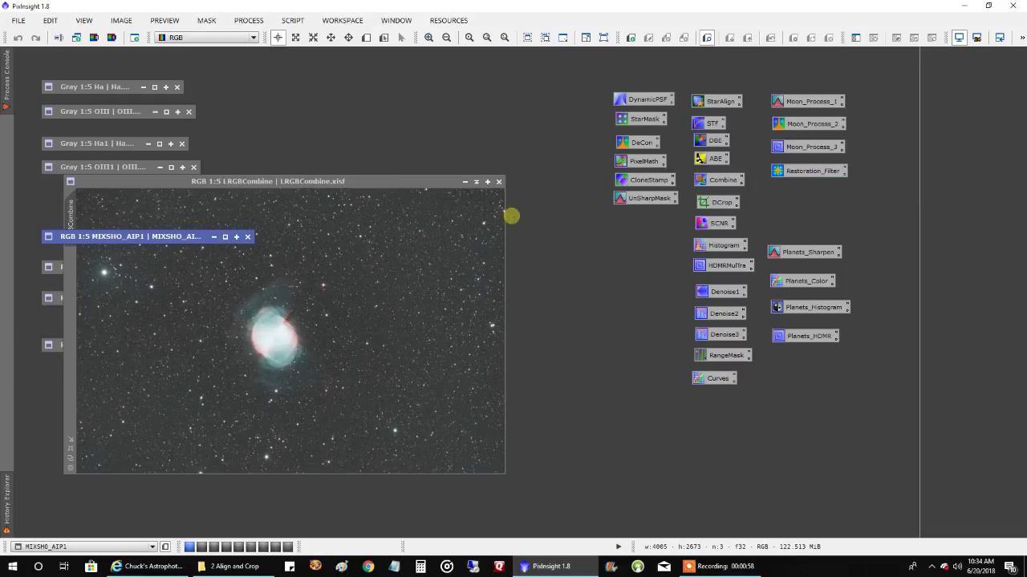
pyautogui.click(479, 183)
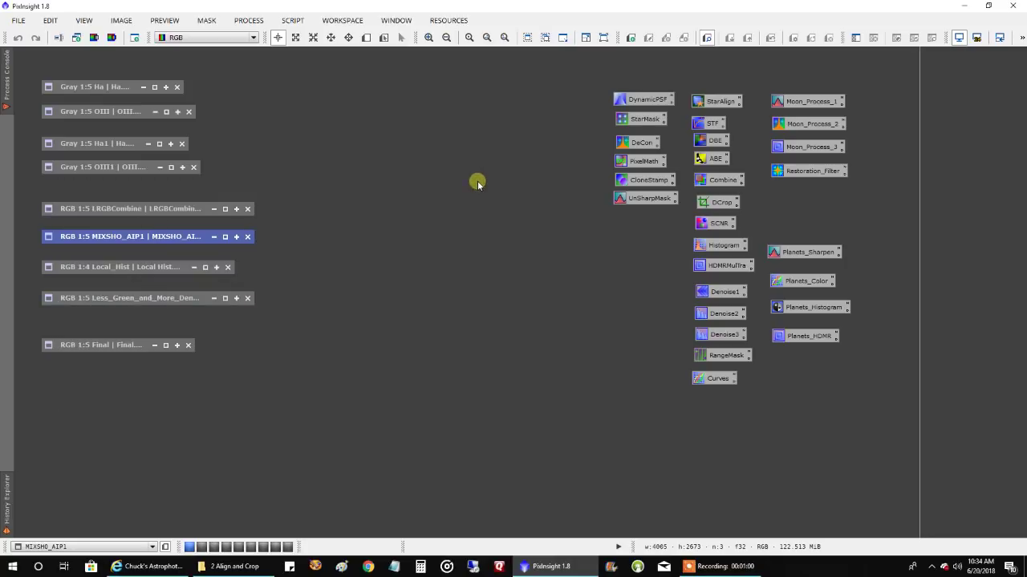
# Open the Local_Hist image, zoom it, and position its window near the top left
pyautogui.doubleClick(120, 269)
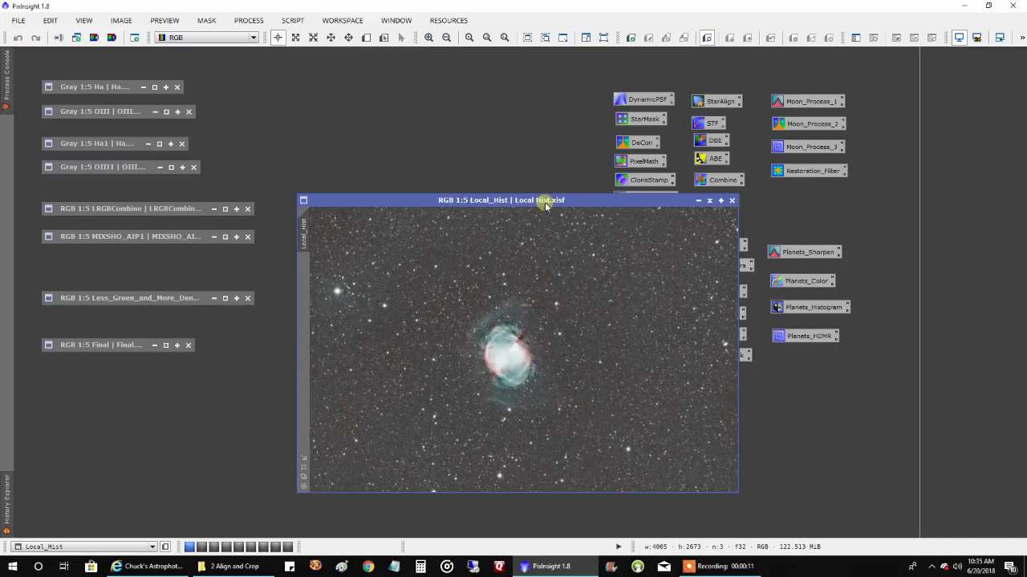
pyautogui.moveTo(545, 202); pyautogui.dragTo(453, 173)
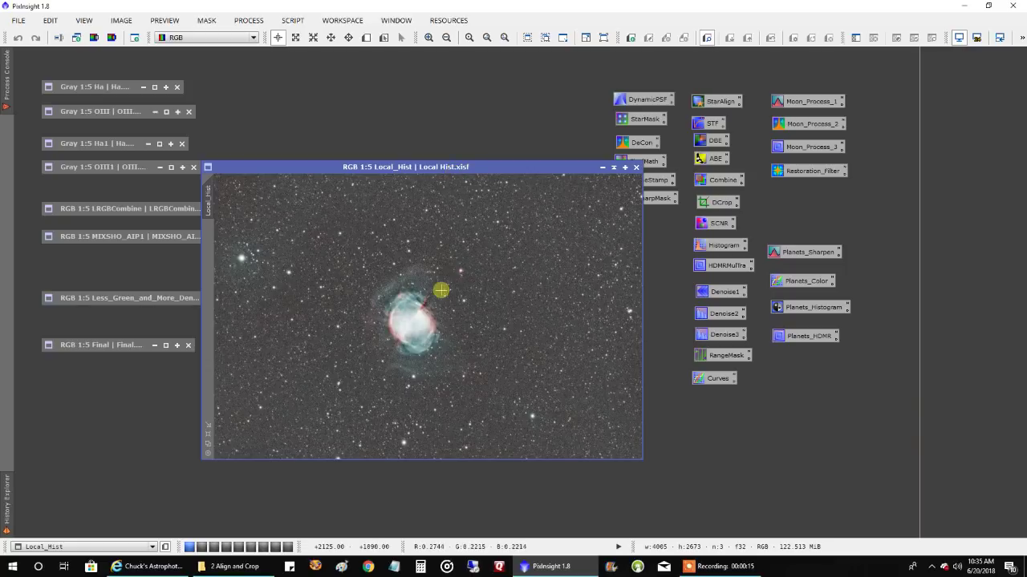
pyautogui.scroll(2, 441, 289)
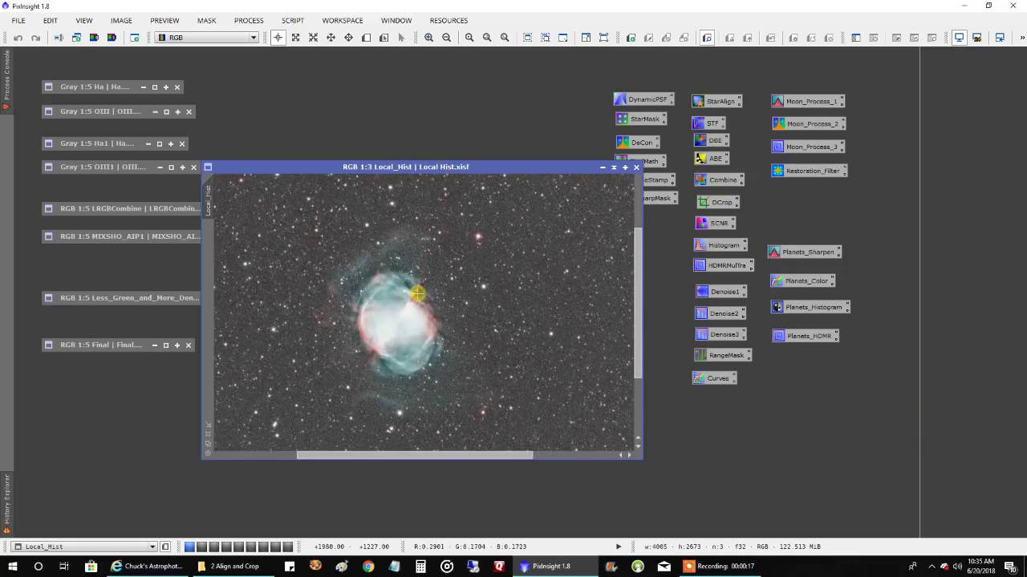
pyautogui.scroll(-1, 540, 262)
pyautogui.scroll(-1, 540, 263)
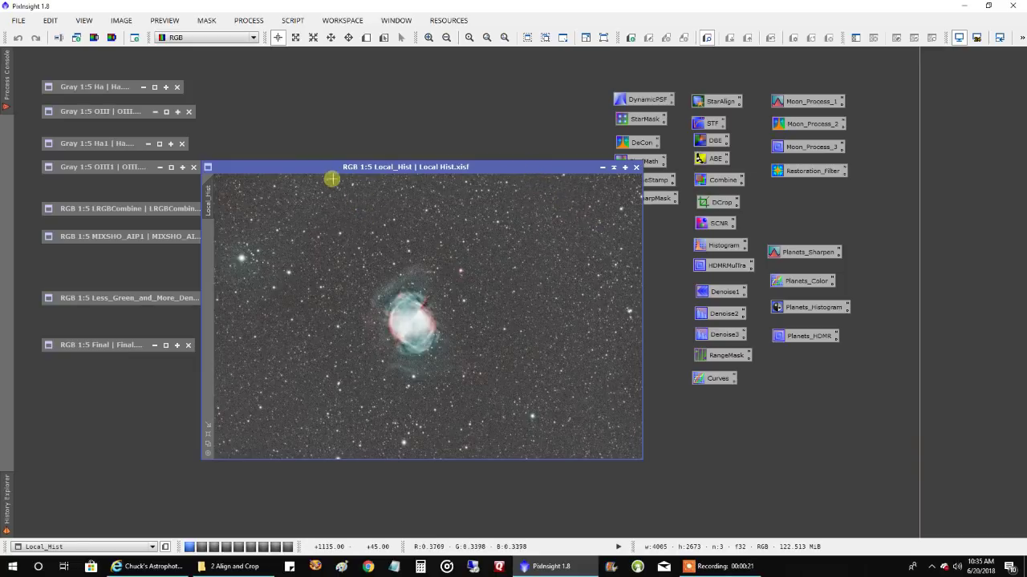
pyautogui.moveTo(339, 168); pyautogui.dragTo(215, 80)
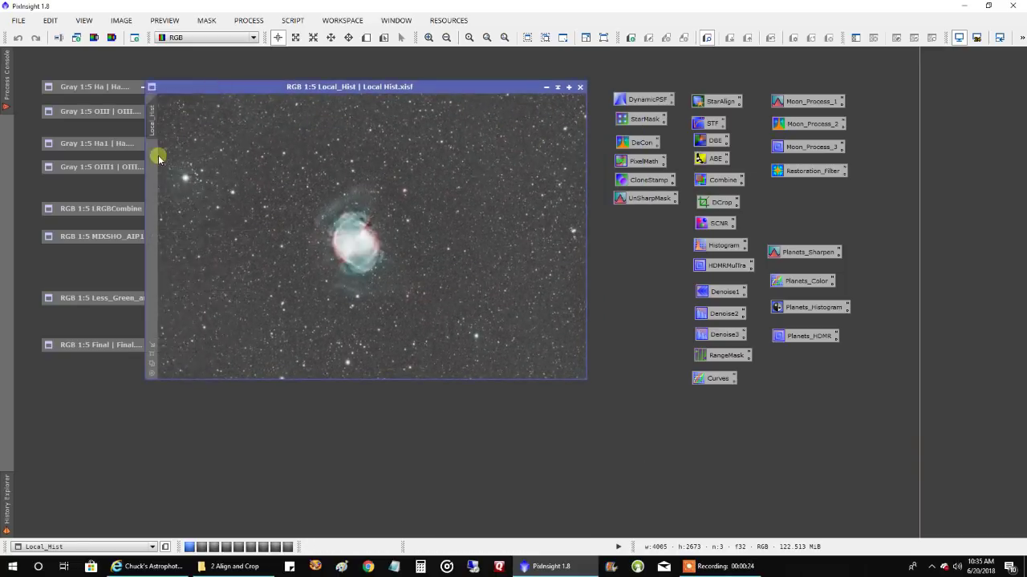
pyautogui.click(76, 299)
# Open Less_Green_and_More_Denoise on the right, compare it with Local_Hist, then iconize Local_Hist
pyautogui.doubleClick(77, 298)
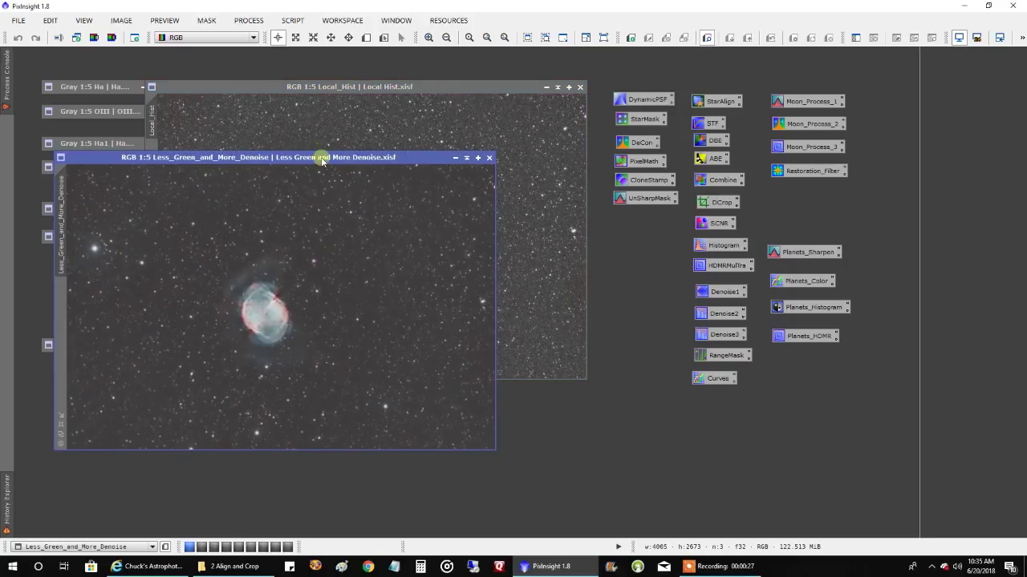
pyautogui.moveTo(321, 156); pyautogui.dragTo(836, 113)
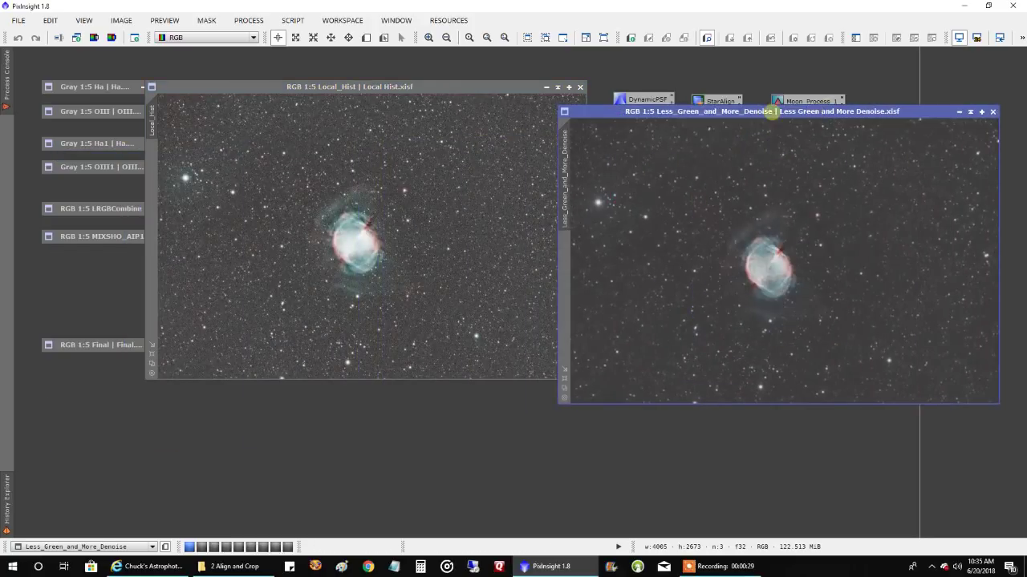
pyautogui.moveTo(522, 87); pyautogui.dragTo(459, 112)
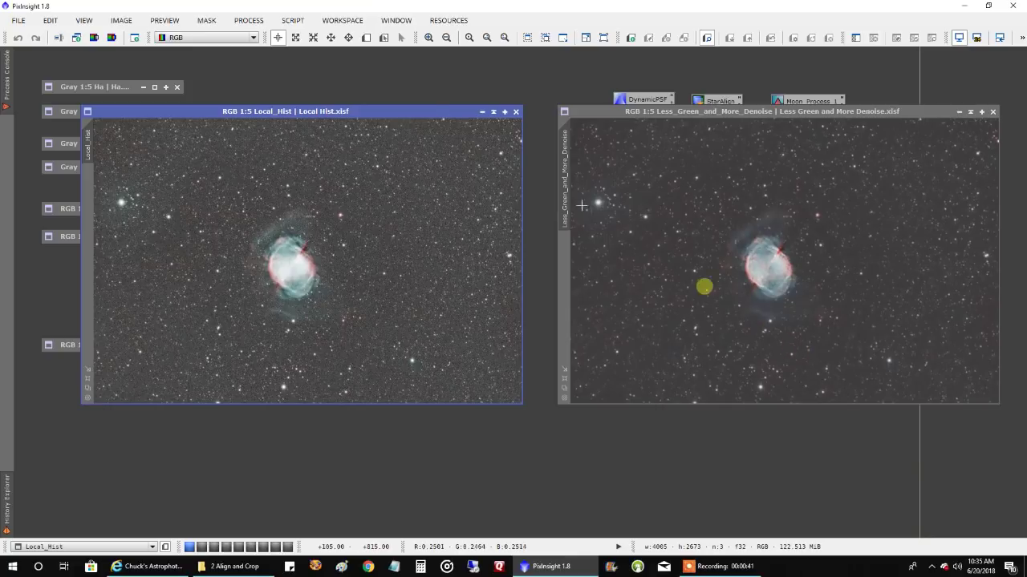
pyautogui.click(492, 113)
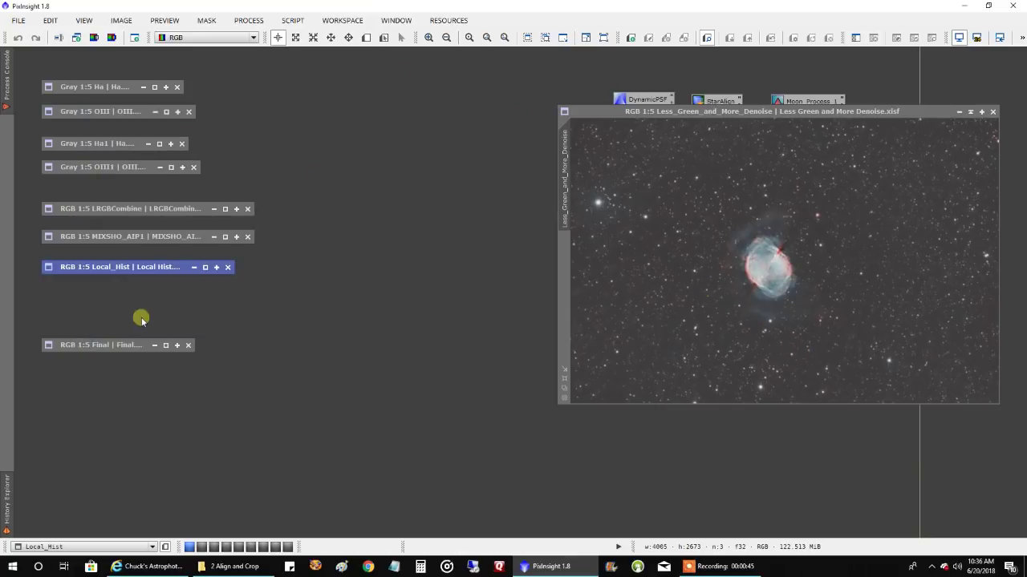
# Open Final on the left beside Less_Green_and_More_Denoise, then iconize Less_Green_and_More_Denoise
pyautogui.doubleClick(105, 345)
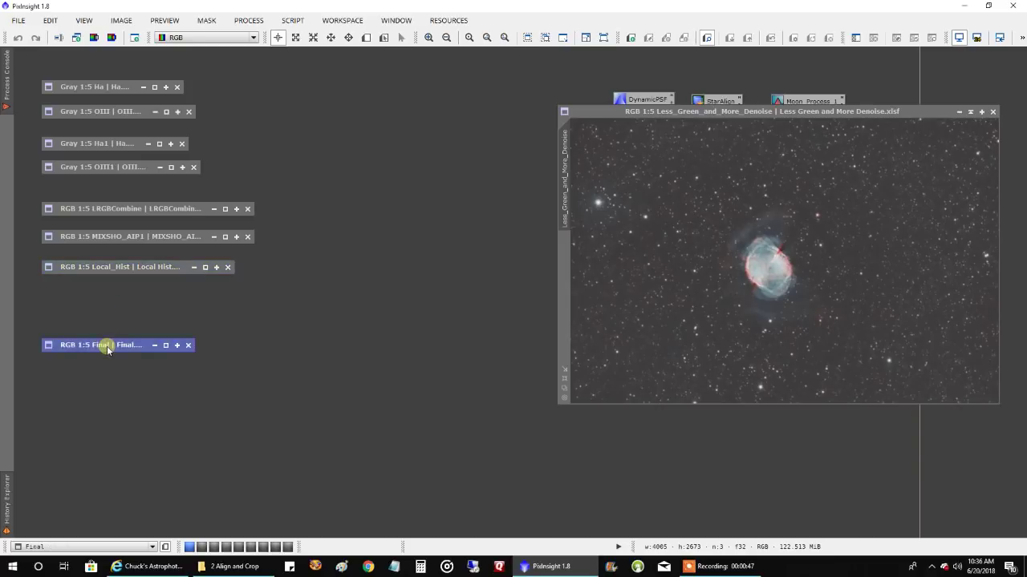
pyautogui.moveTo(688, 164); pyautogui.dragTo(255, 116)
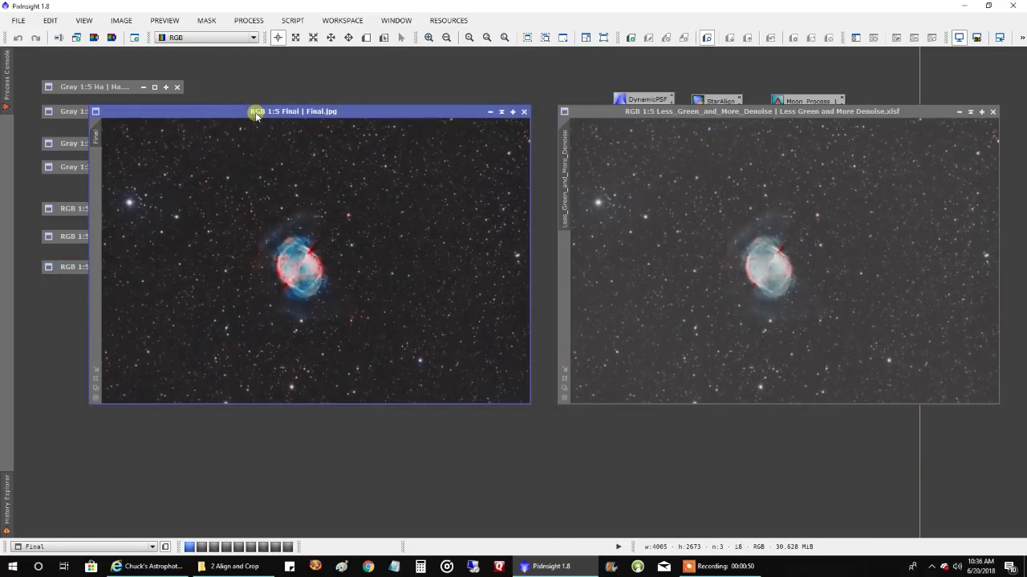
pyautogui.click(970, 113)
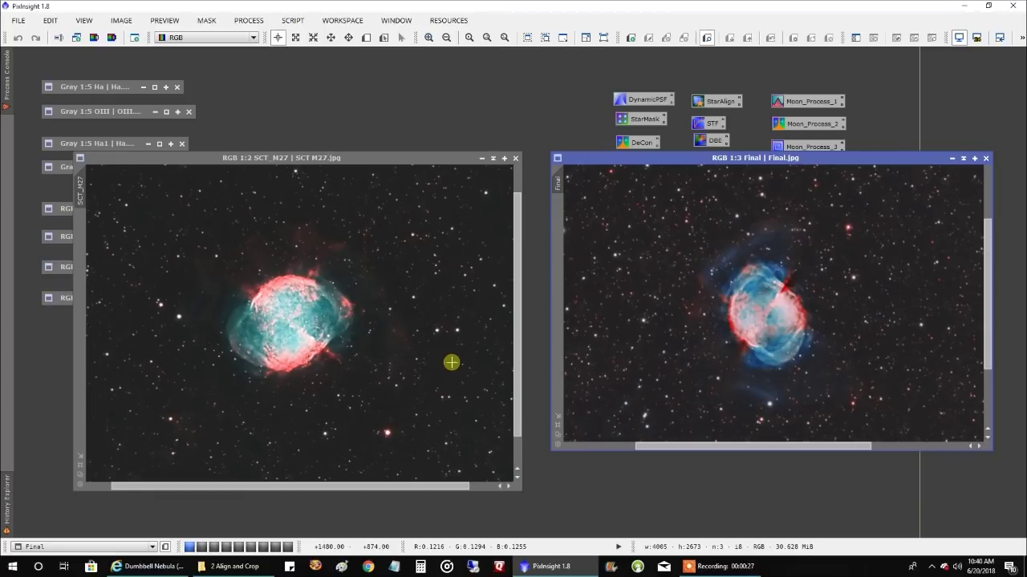
# Zoom the views, undo the last change on SCT_M27, and shift Final to the right
pyautogui.scroll(1, 451, 363)
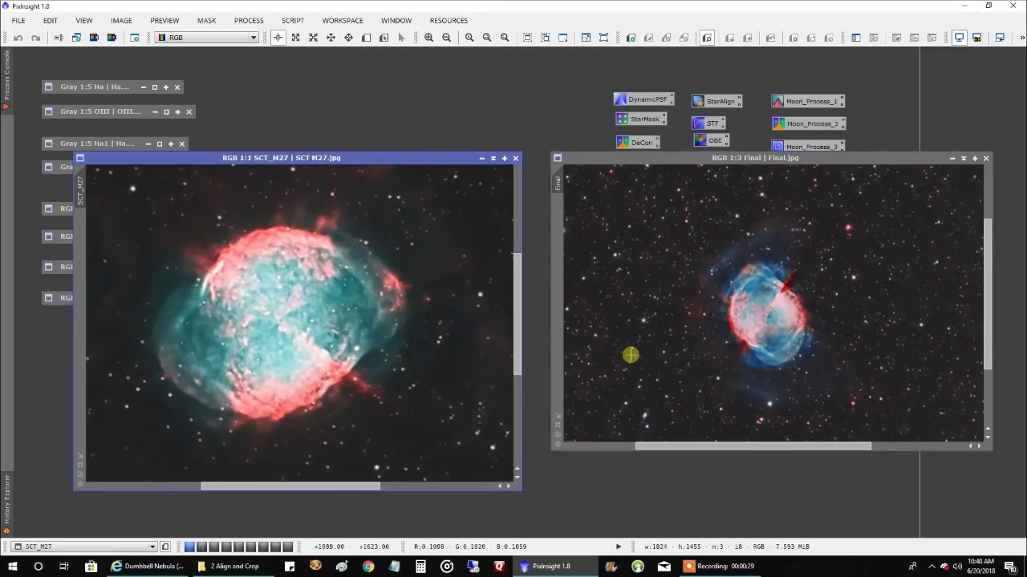
pyautogui.scroll(2, 631, 355)
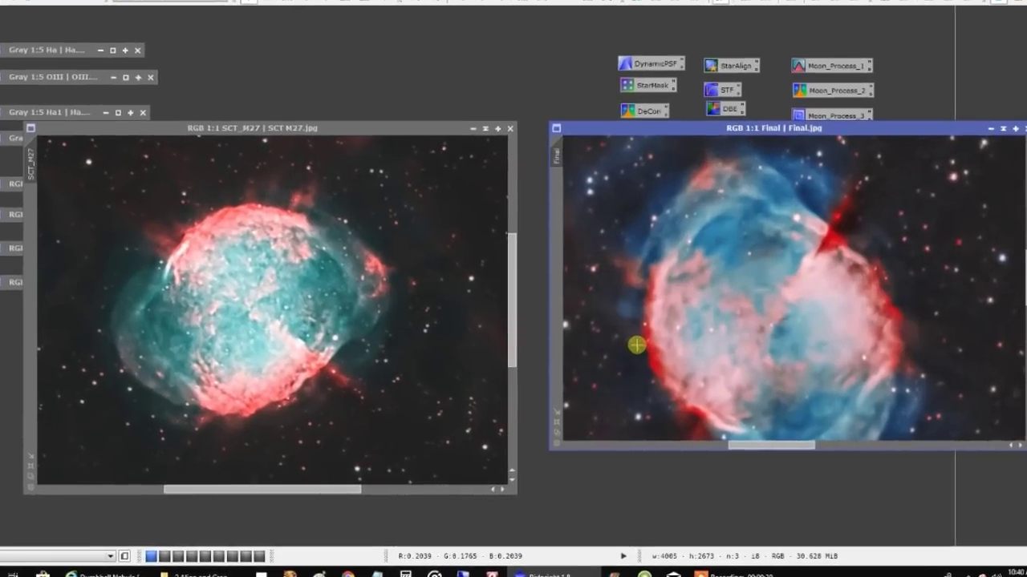
pyautogui.scroll(-1, 632, 353)
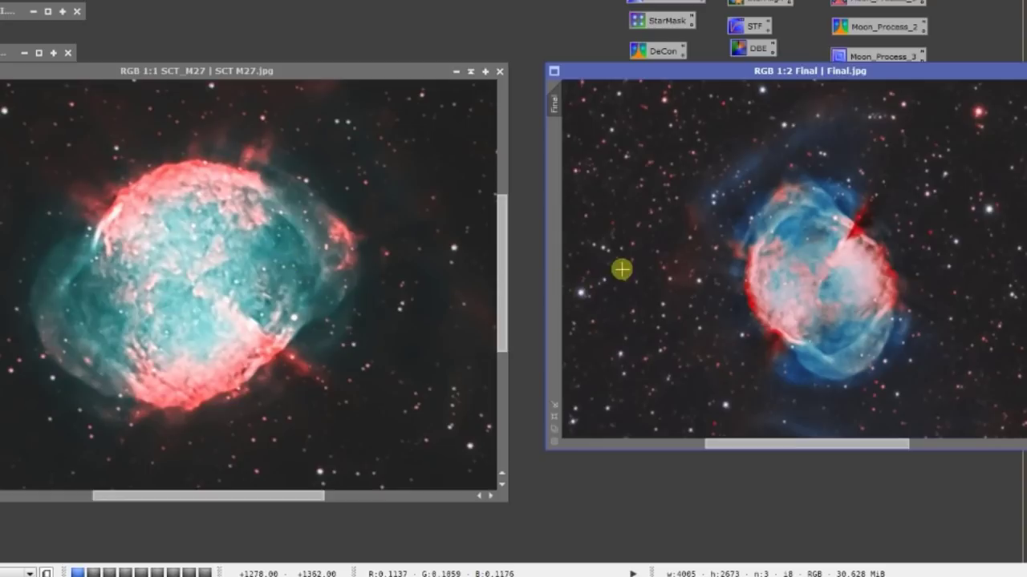
pyautogui.scroll(-1, 806, 278)
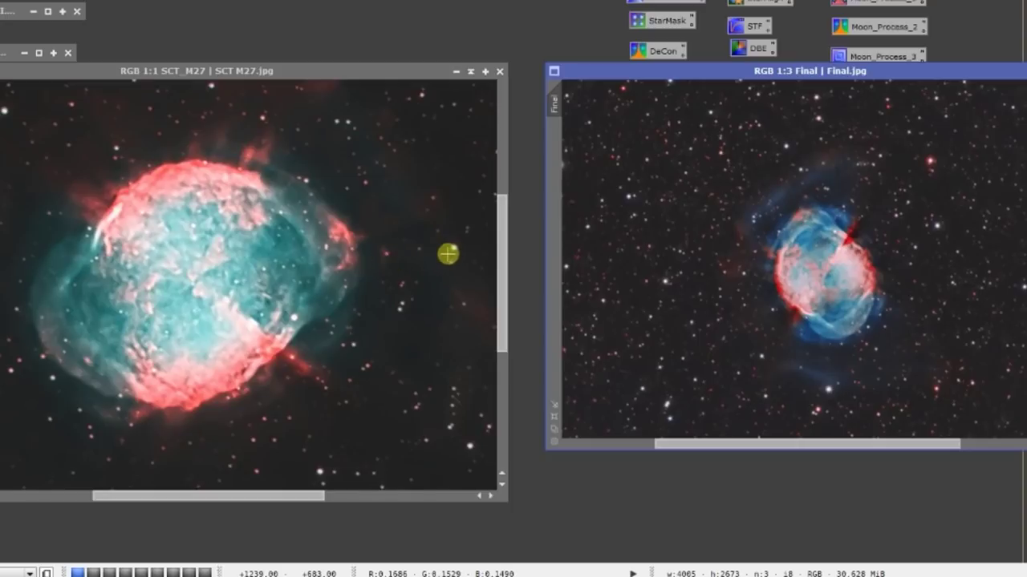
pyautogui.click(353, 291)
pyautogui.hotkey('ctrl', 'z')
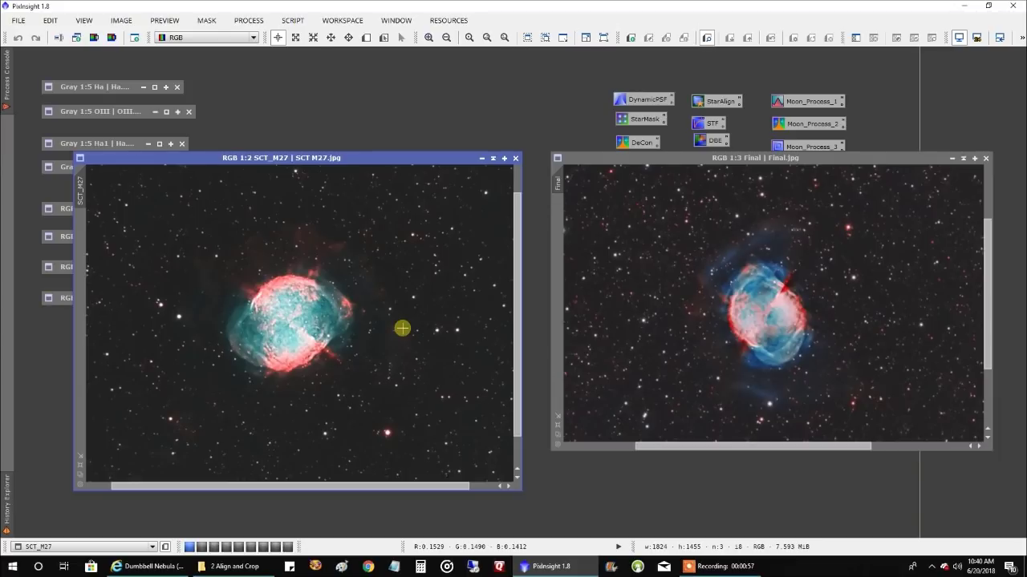
pyautogui.moveTo(579, 159); pyautogui.dragTo(760, 183)
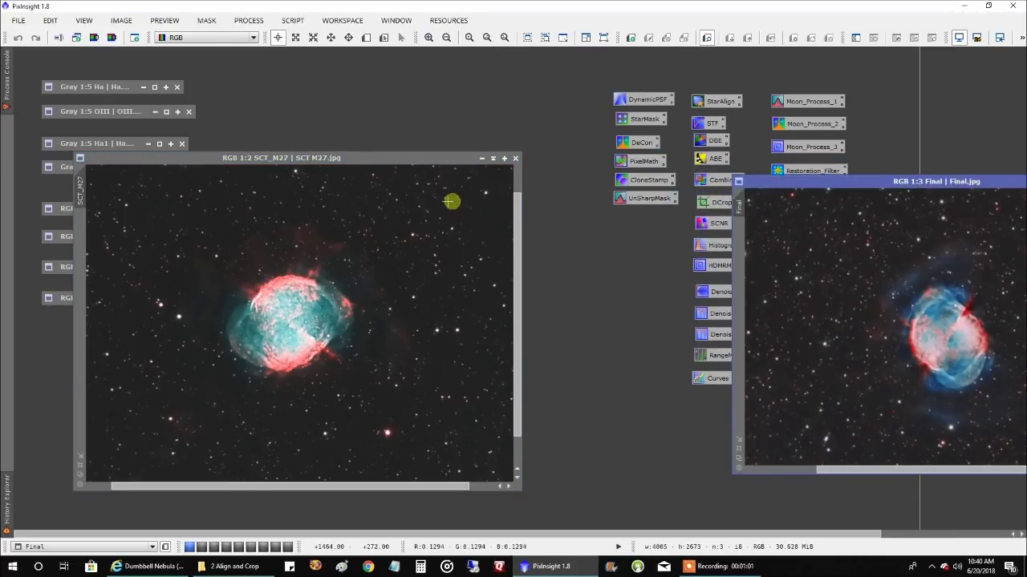
pyautogui.doubleClick(723, 230)
# Apply SCNR green removal to SCT_M27, close SCNR, and move Final back beside it
pyautogui.click(513, 257)
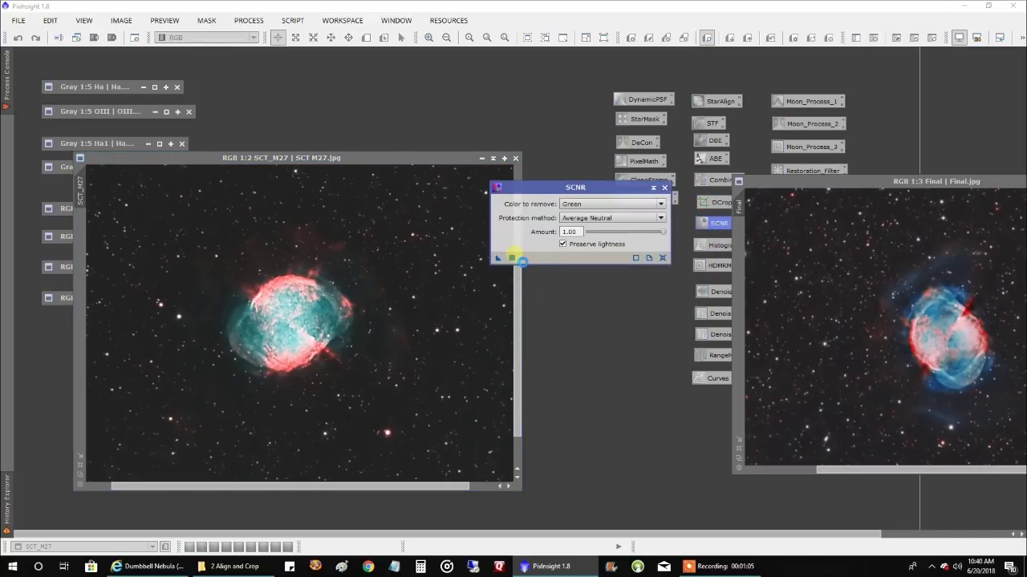
pyautogui.click(664, 187)
pyautogui.moveTo(761, 182); pyautogui.dragTo(565, 158)
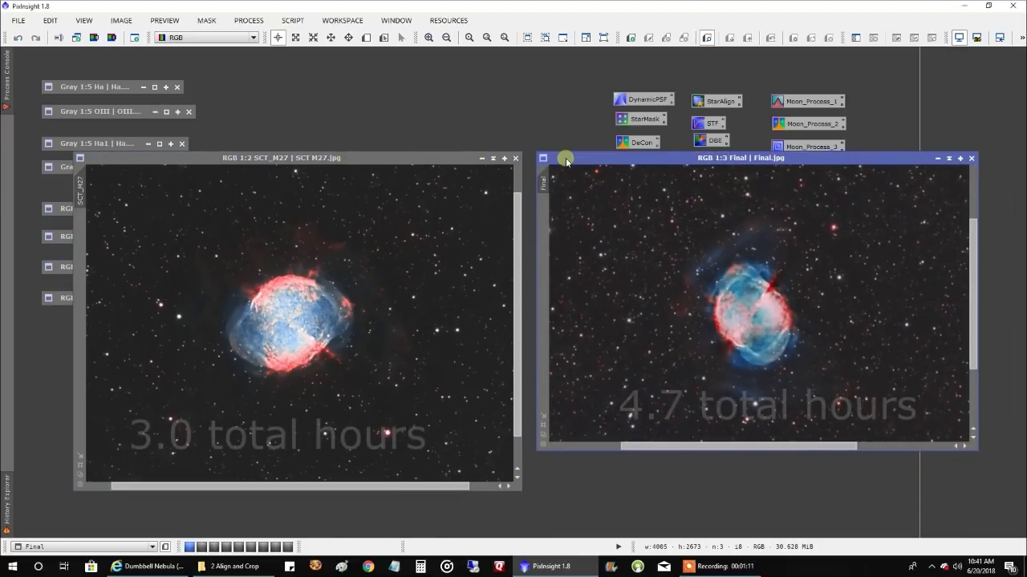